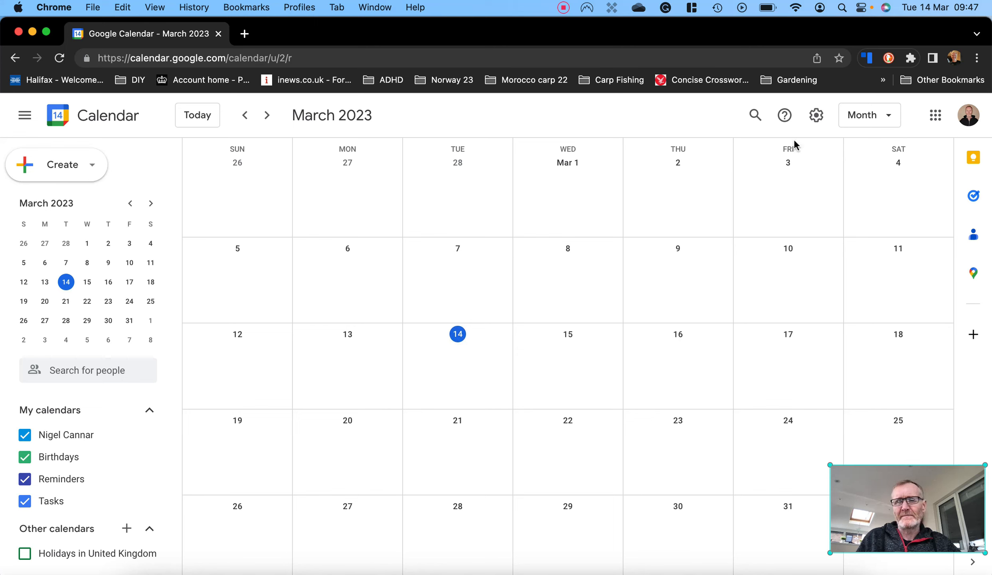
# - Preview the calendar in Week and Year views, and return to the Month view
pyautogui.click(879, 115)
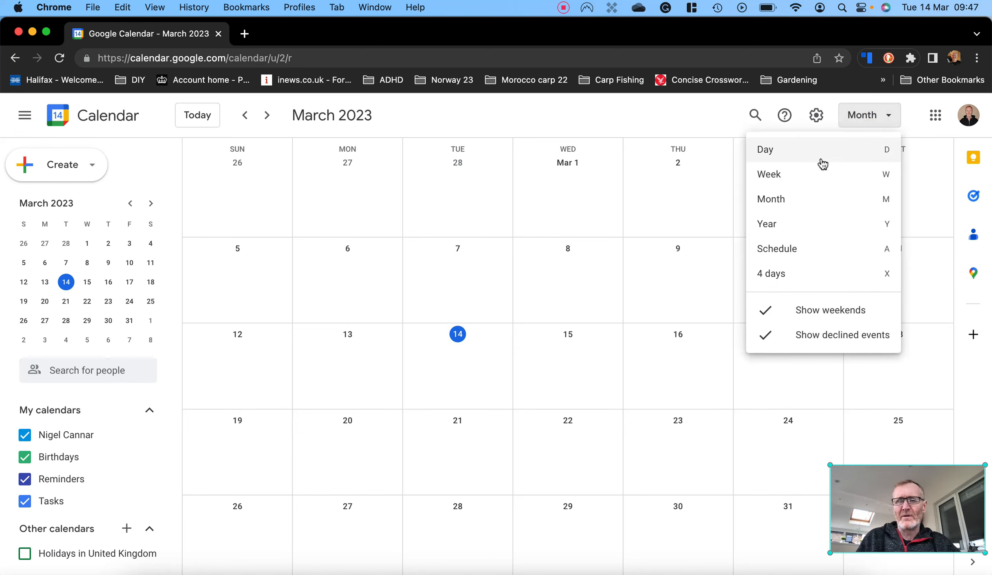
pyautogui.click(808, 174)
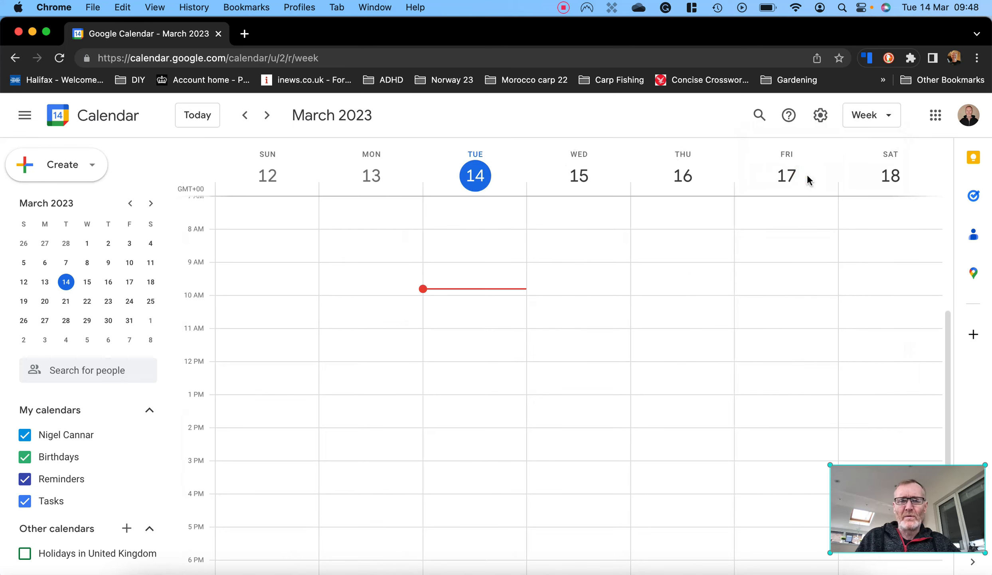
pyautogui.click(862, 115)
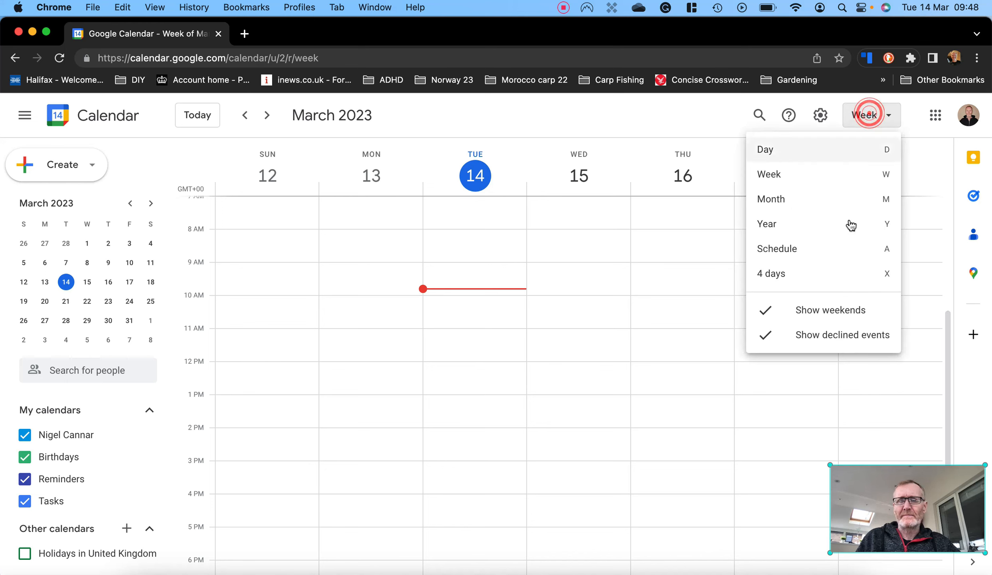
pyautogui.click(813, 224)
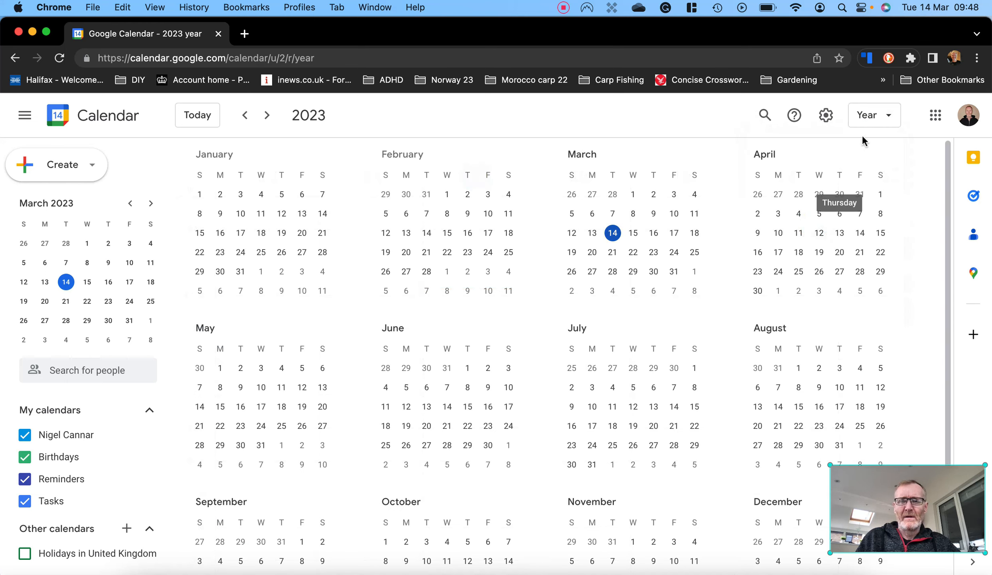
pyautogui.click(874, 116)
pyautogui.click(808, 201)
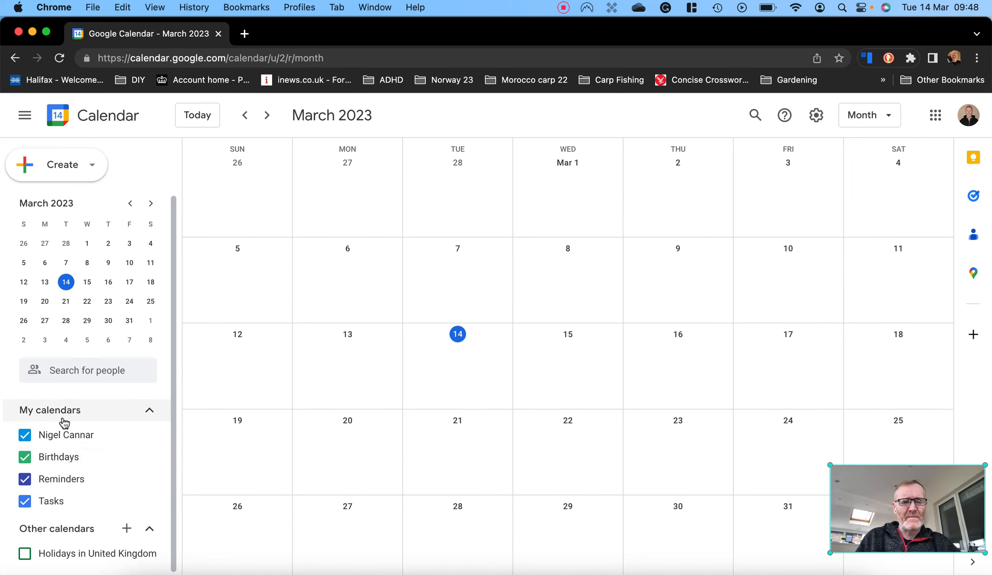
# - Hide the Birthdays calendar from the month display
pyautogui.click(24, 457)
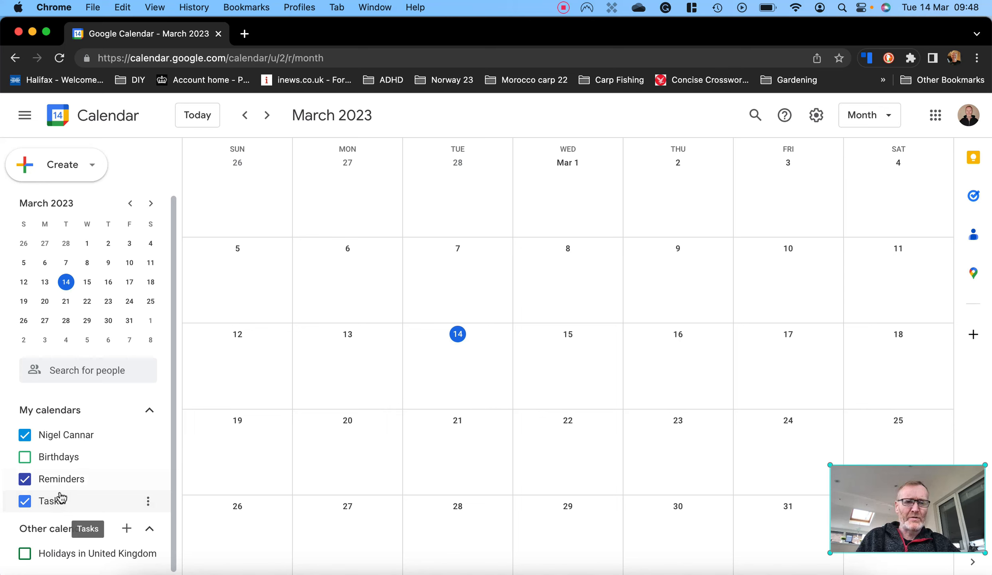
# - Create a new event titled "Introduction to IT"
pyautogui.click(91, 171)
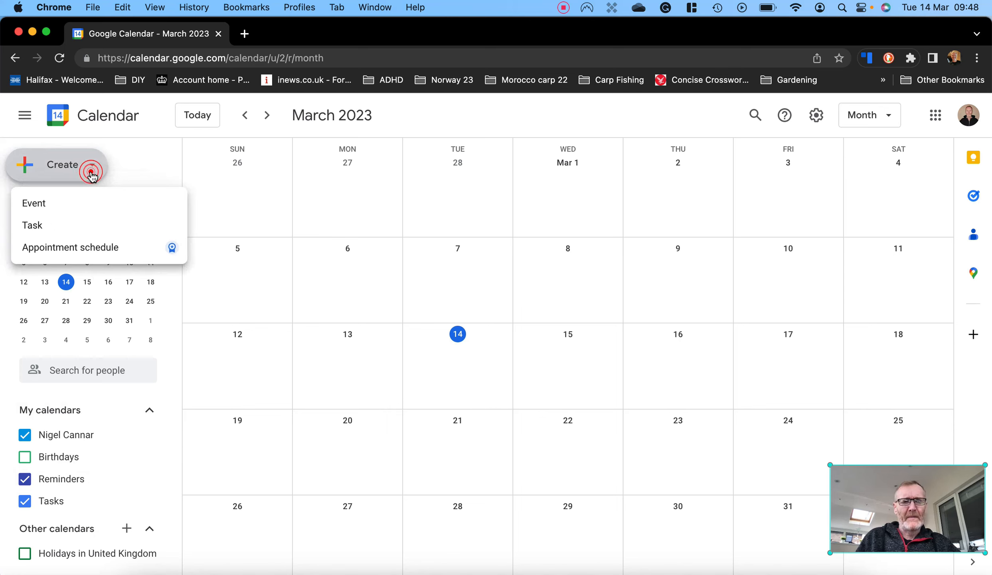
pyautogui.click(58, 205)
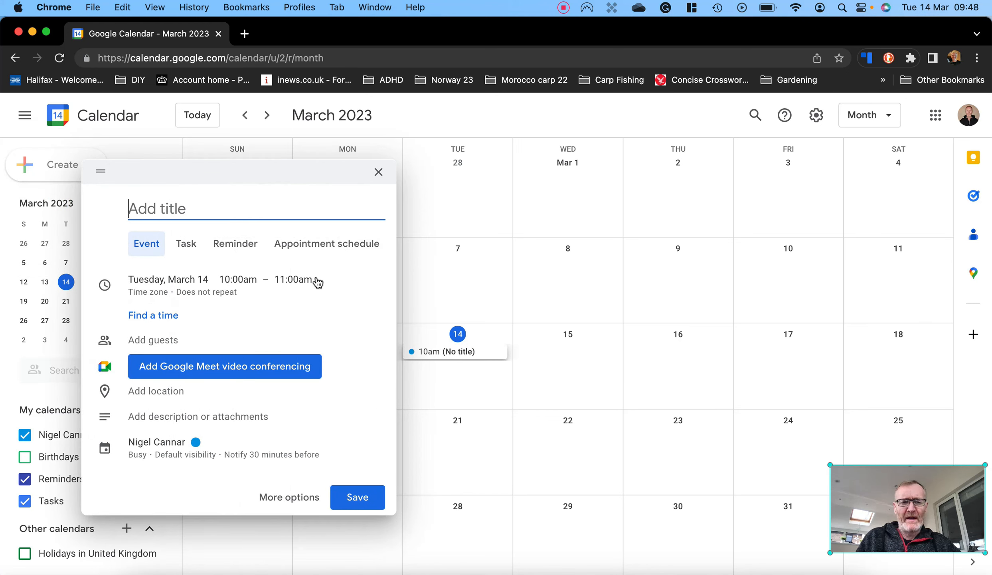
pyautogui.write('Introduction to IT')
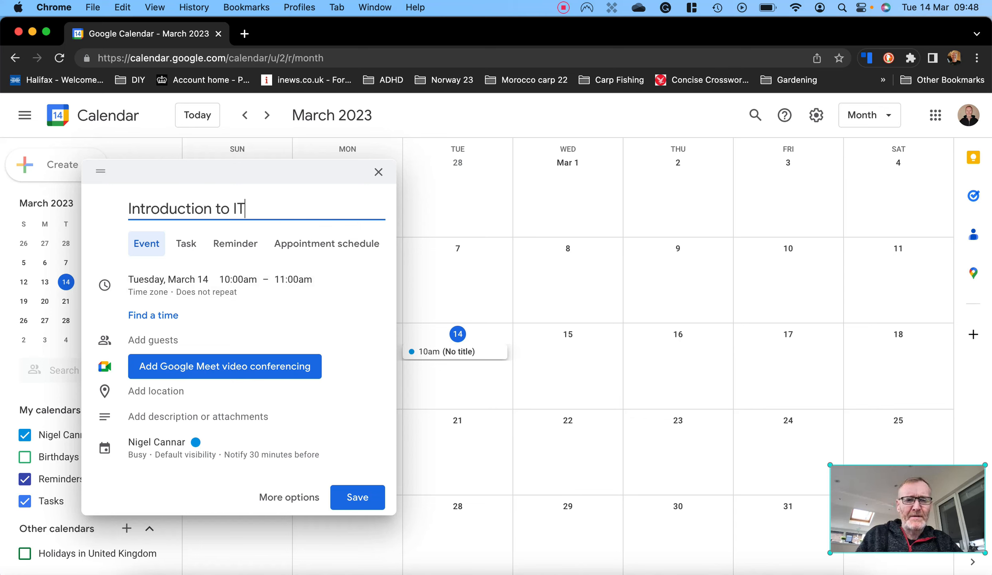
# - Schedule the event for Wednesday, March 1, ending at 12:00pm
pyautogui.click(183, 279)
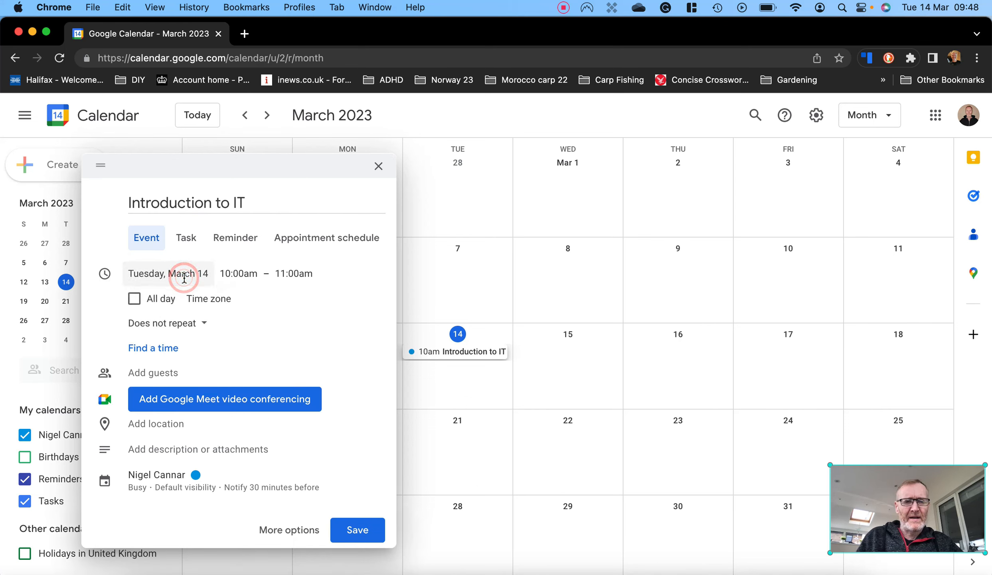
pyautogui.click(222, 342)
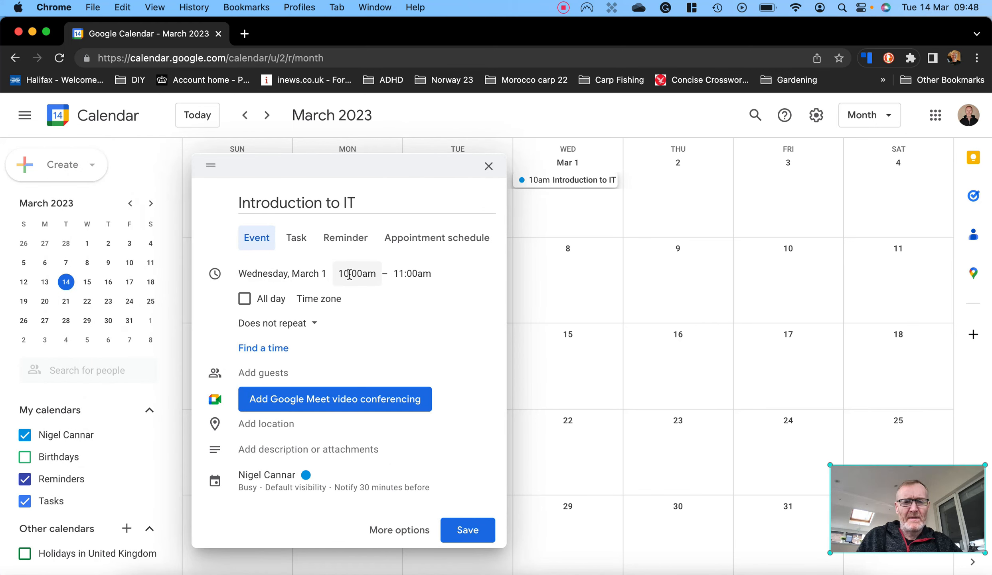
pyautogui.click(414, 276)
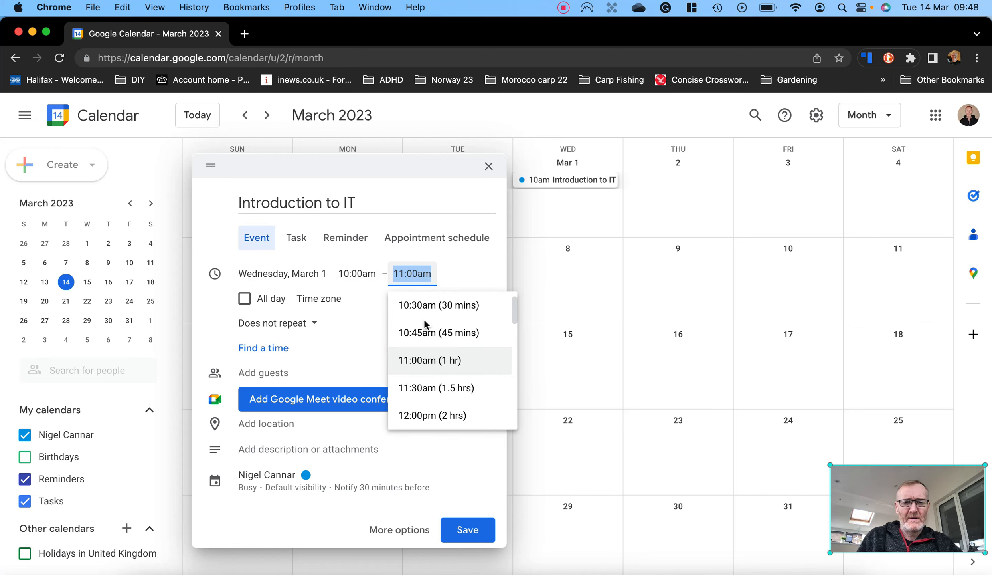
pyautogui.click(436, 414)
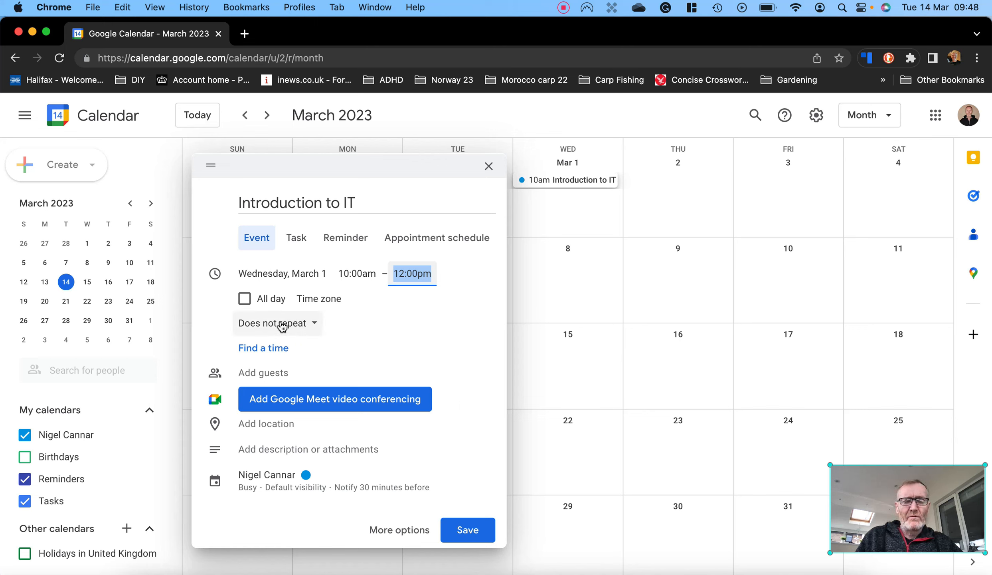
# - Give the event a custom weekly recurrence on Wednesday that ends on May 3, 2023
pyautogui.click(316, 323)
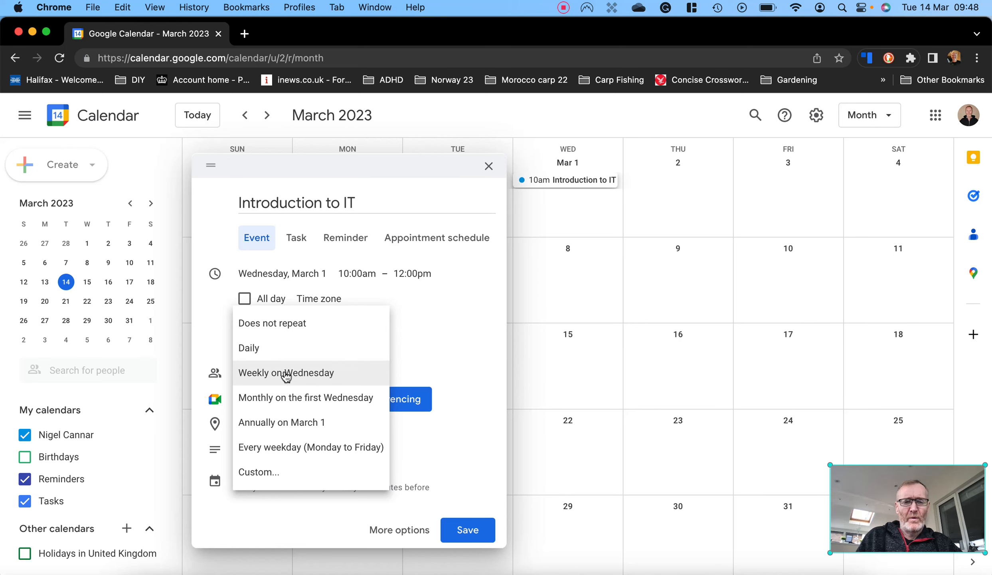
pyautogui.click(264, 474)
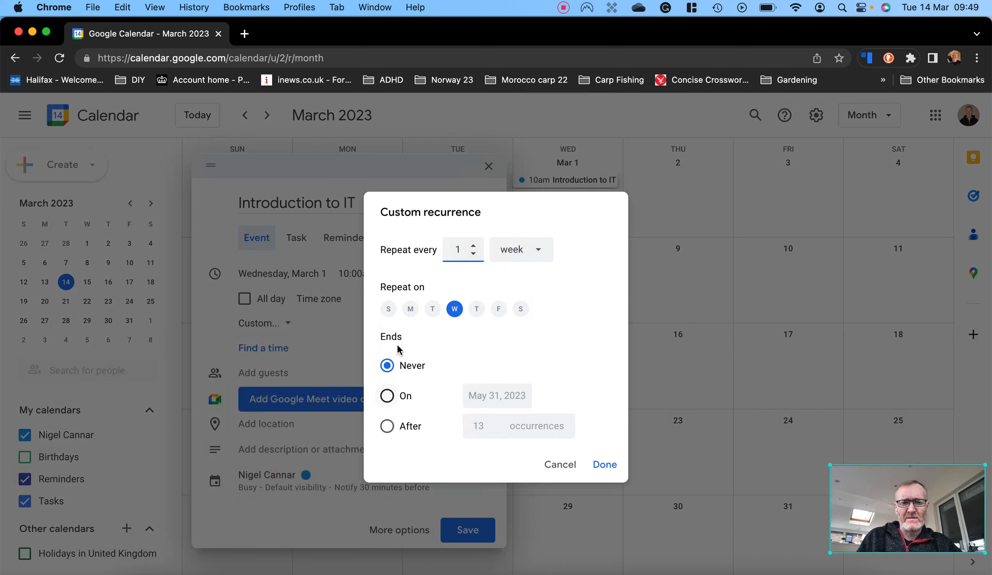
pyautogui.click(388, 399)
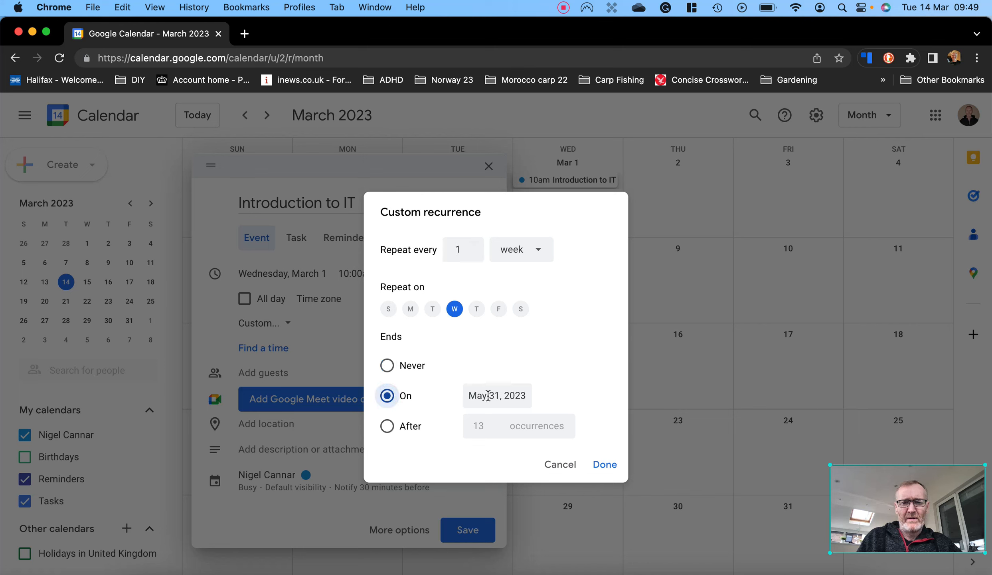
pyautogui.click(488, 395)
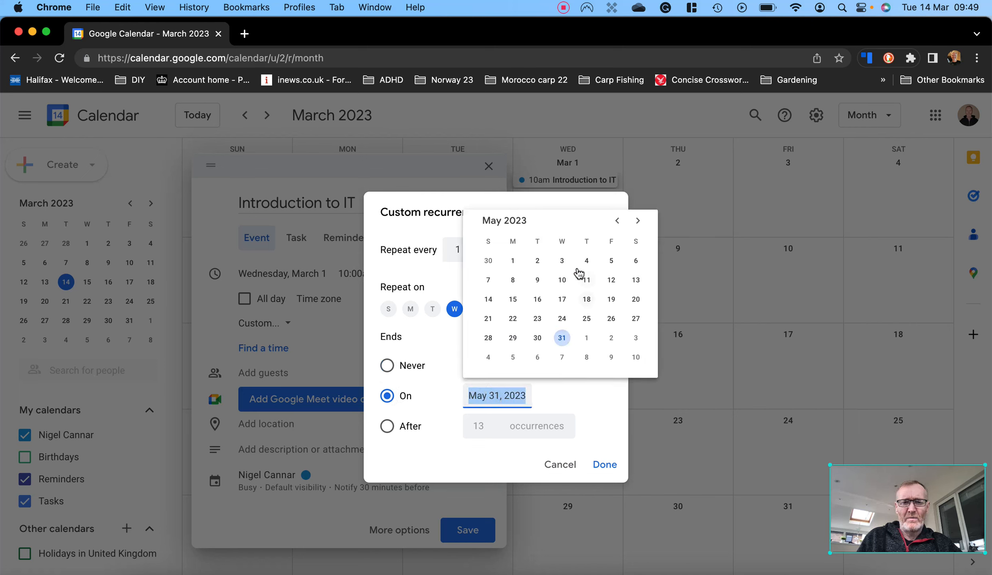
pyautogui.click(562, 261)
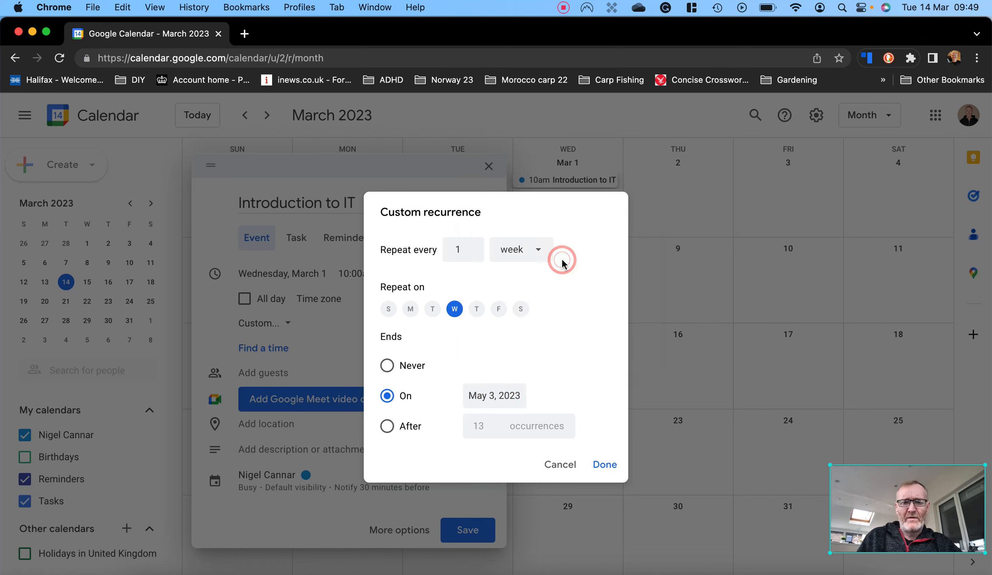
pyautogui.click(600, 464)
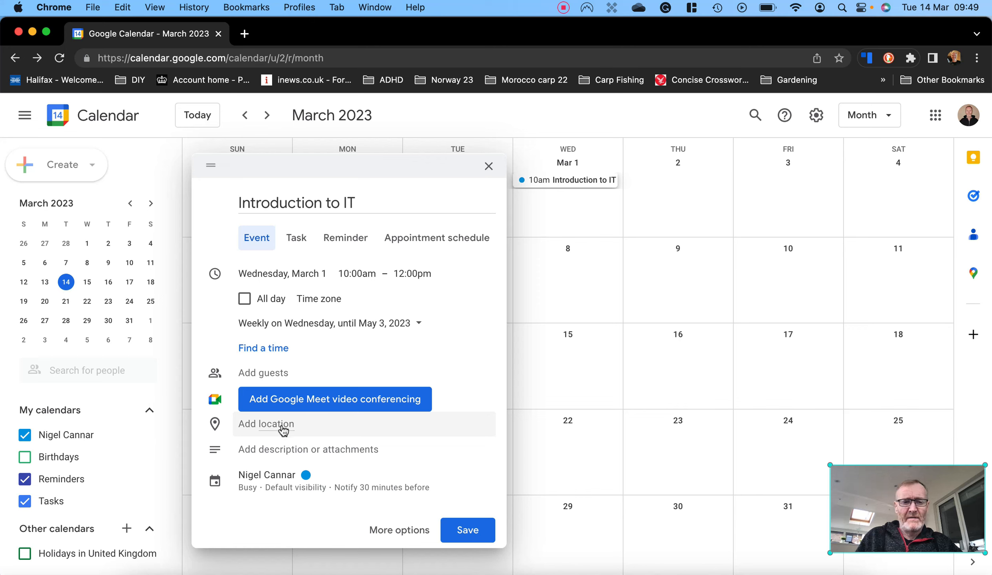
# - Set the event location to "Upperby CDC" and preview the place on the map
pyautogui.click(257, 425)
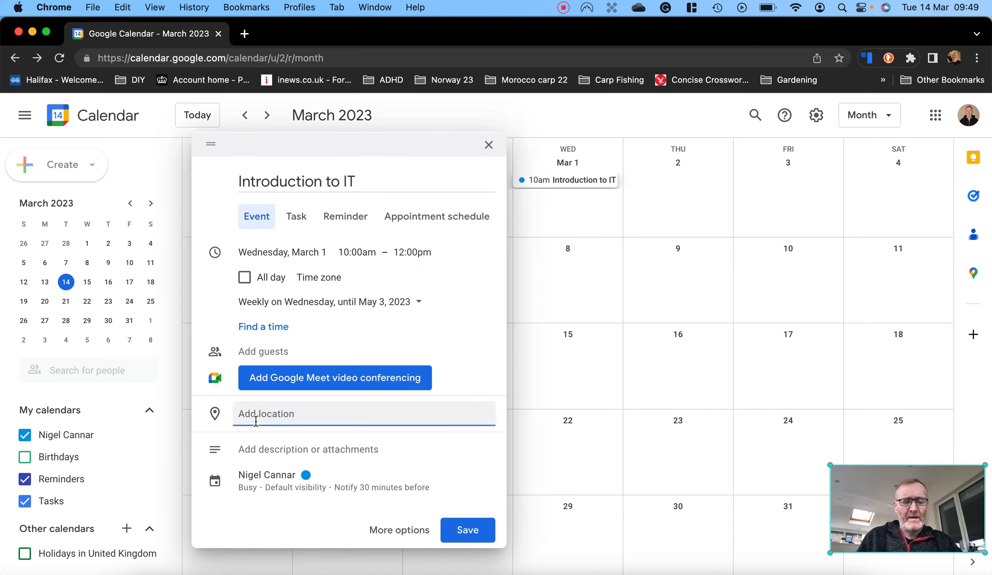
pyautogui.write('Upperby ')
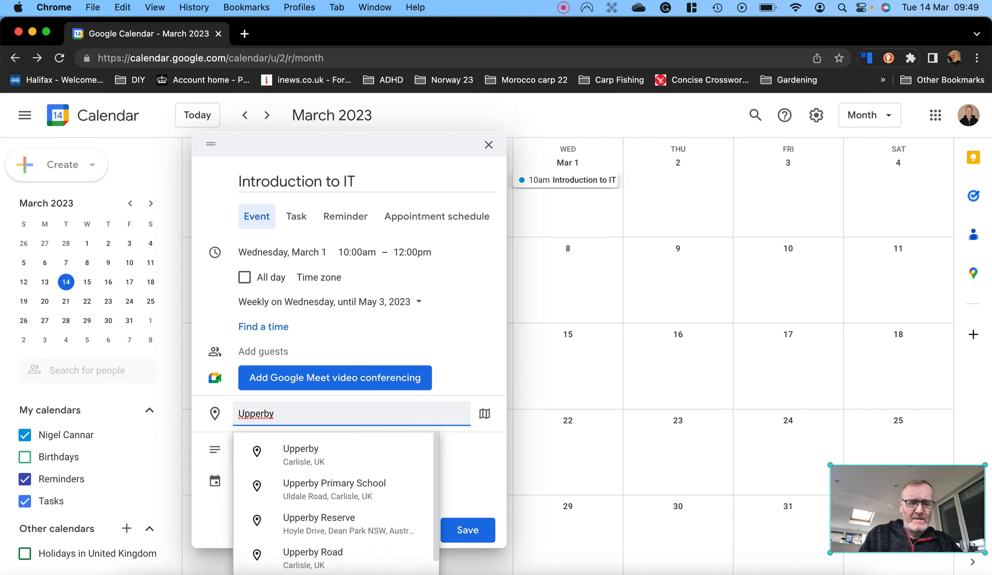
pyautogui.write('CDC')
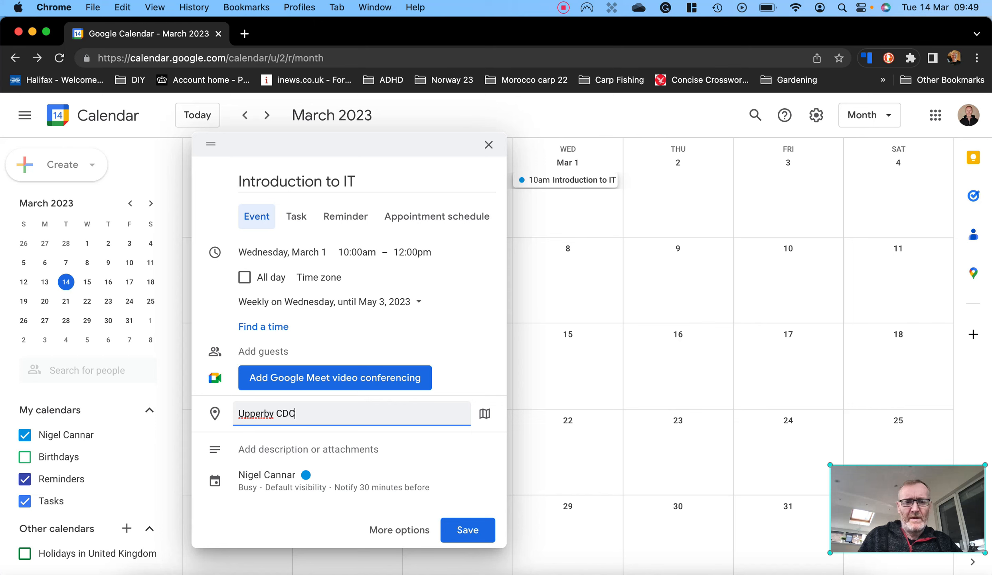
pyautogui.click(484, 417)
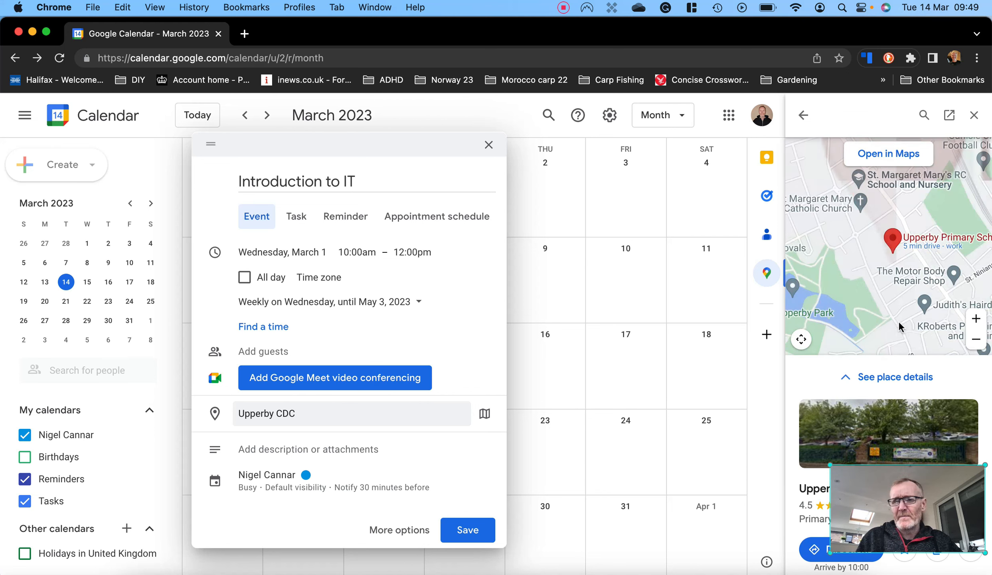
pyautogui.click(973, 115)
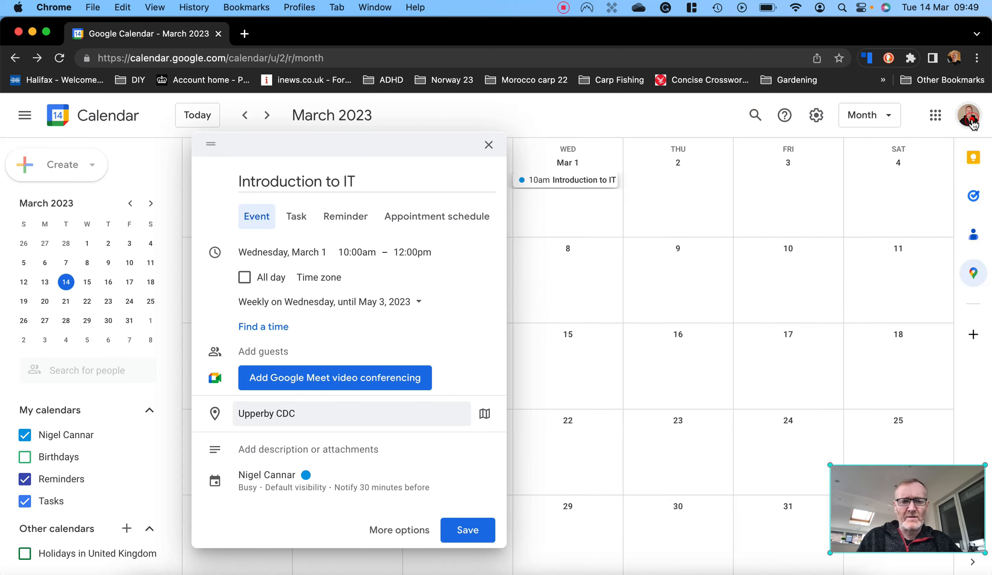
# - Add the description "This is the introduction to IT course for ESOL learners" and save the event
pyautogui.click(278, 450)
pyautogui.write('This is the in')
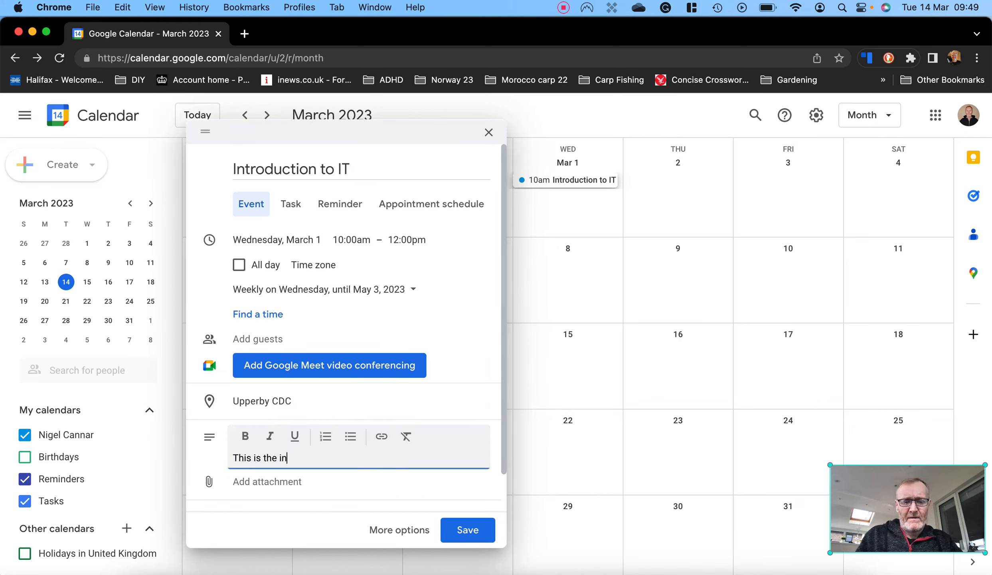
pyautogui.write('r')
pyautogui.press('BackSpace')
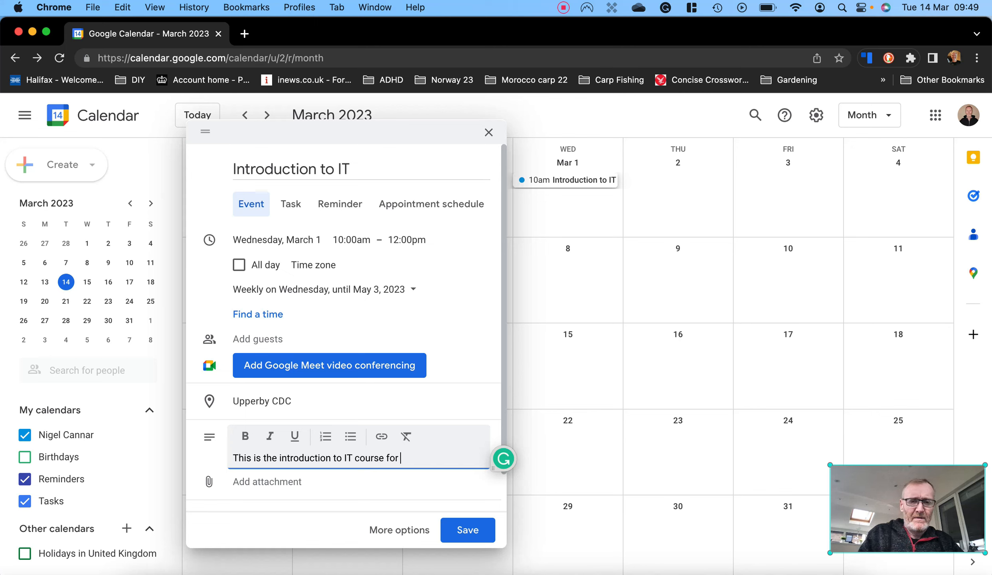
pyautogui.write('SOL learners')
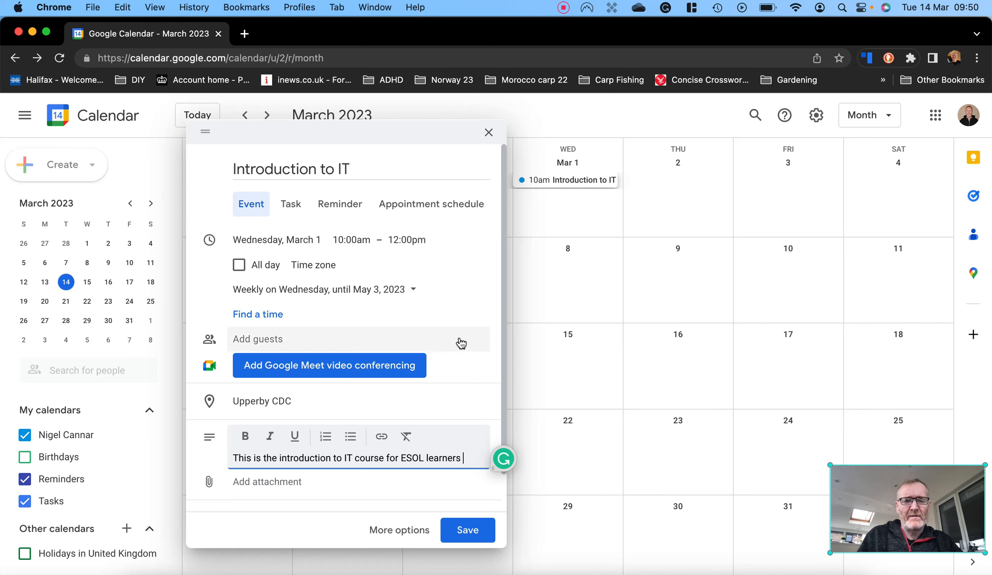
pyautogui.scroll(-2, 393, 315)
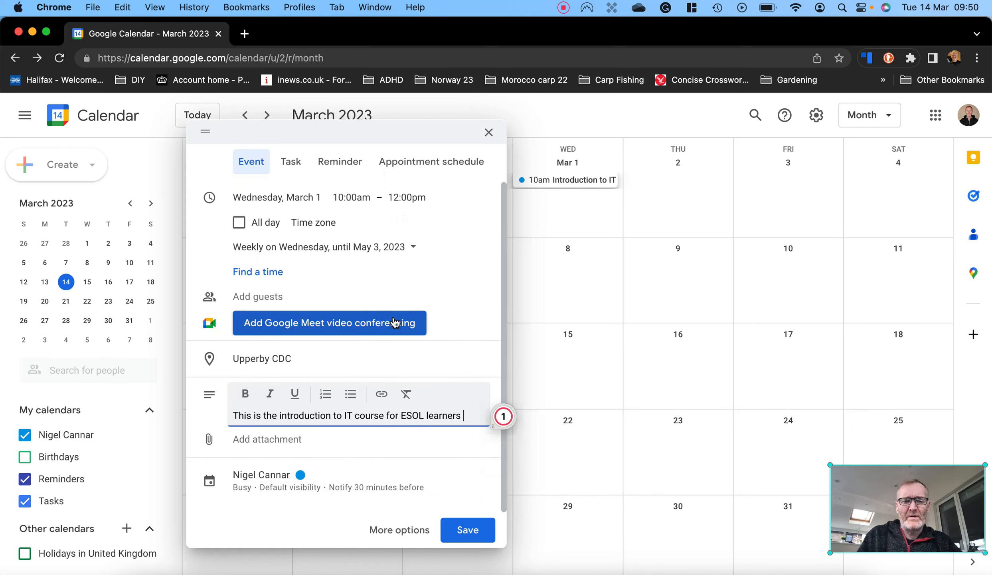
pyautogui.scroll(2, 394, 322)
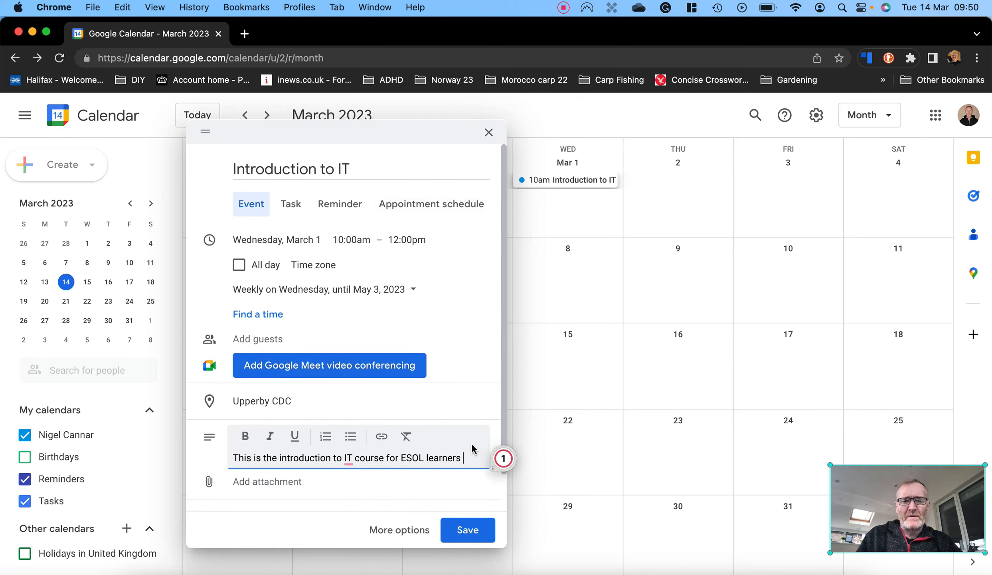
pyautogui.click(467, 529)
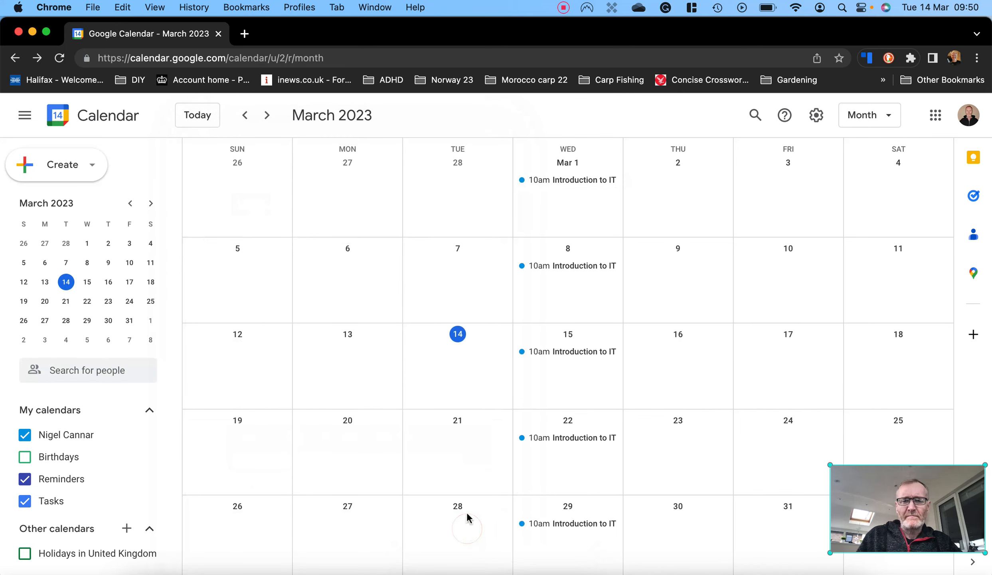
# - Check the recurring event in May 2023, go back to April 2023, and postpone the desktop notifications suggestion
pyautogui.press('n')
pyautogui.press('n')
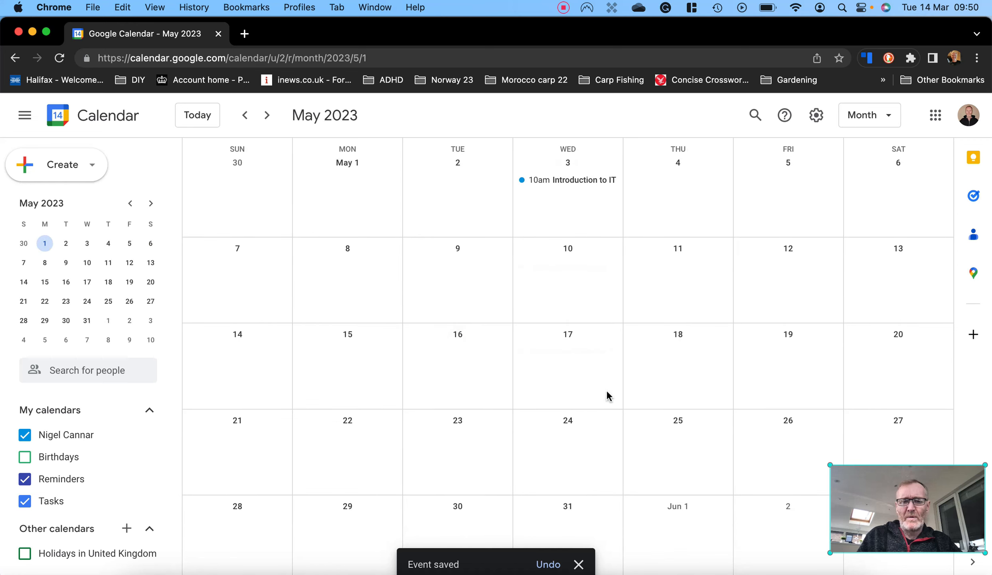
pyautogui.press('p')
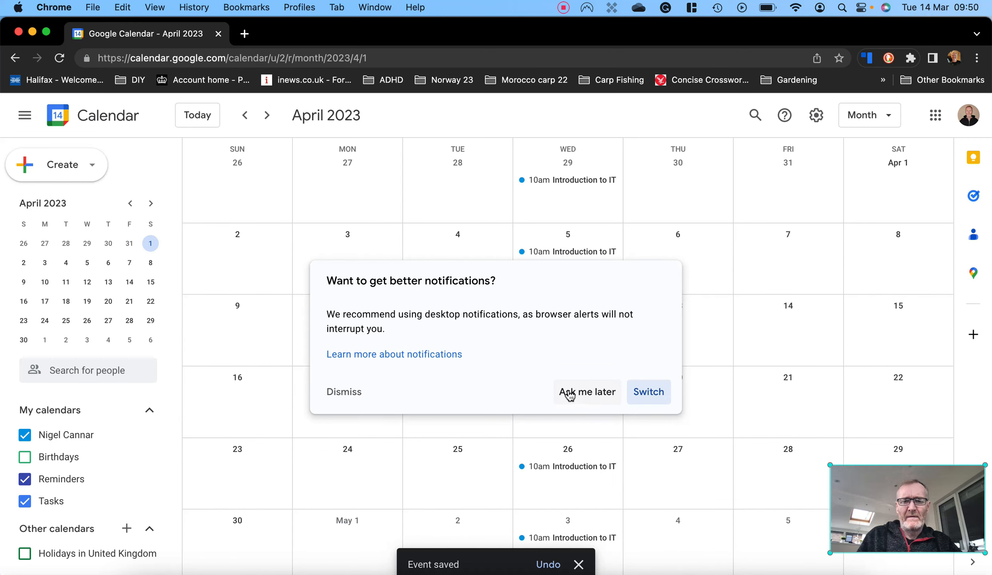
pyautogui.click(571, 396)
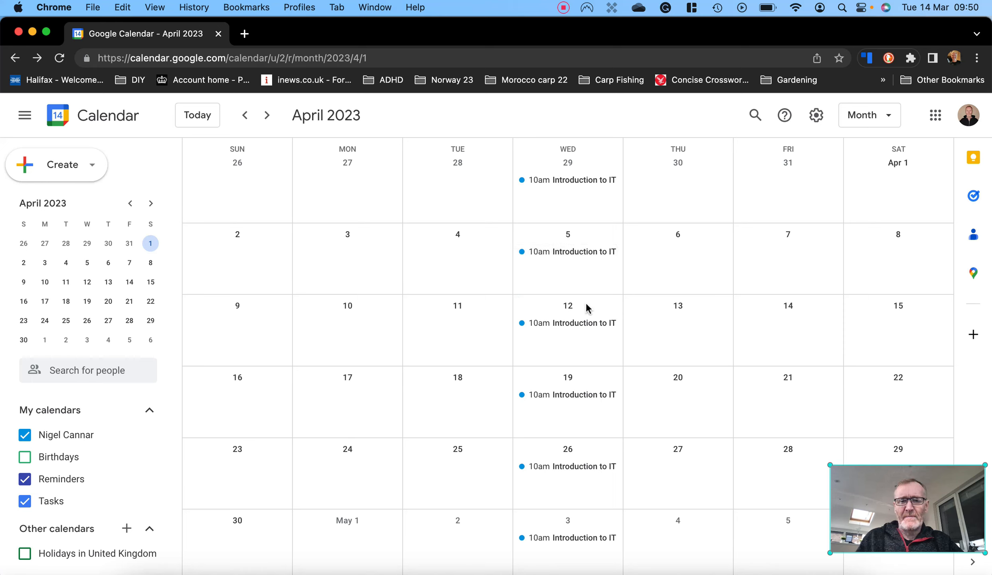
# - Delete only the April 5 and April 12 occurrences of the recurring Introduction to IT event
pyautogui.click(573, 255)
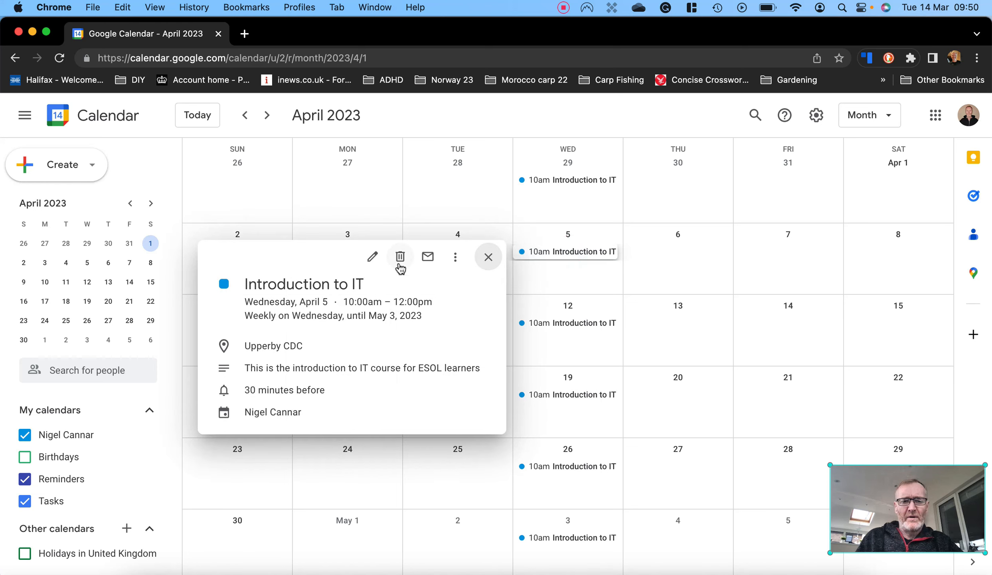
pyautogui.click(400, 259)
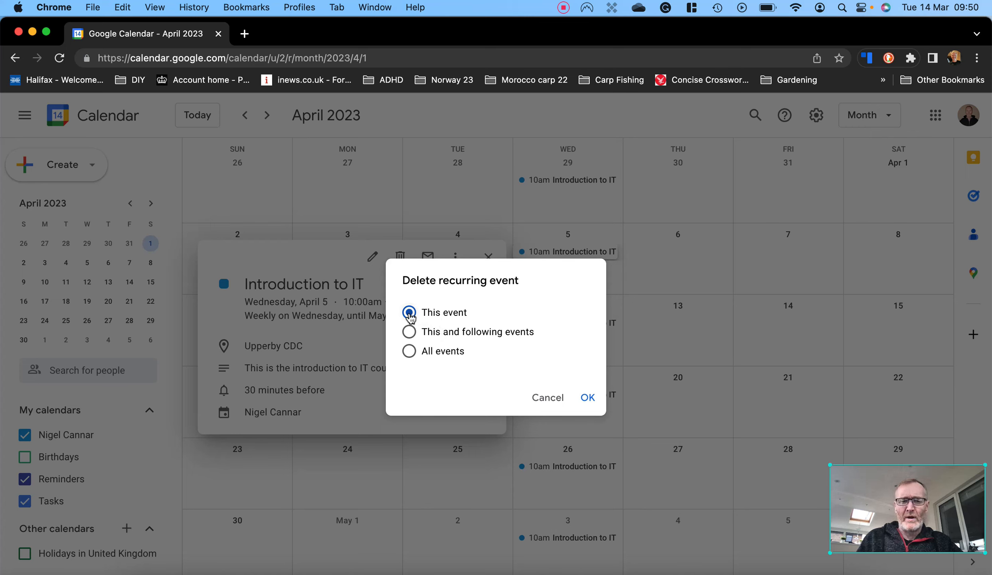
pyautogui.click(589, 399)
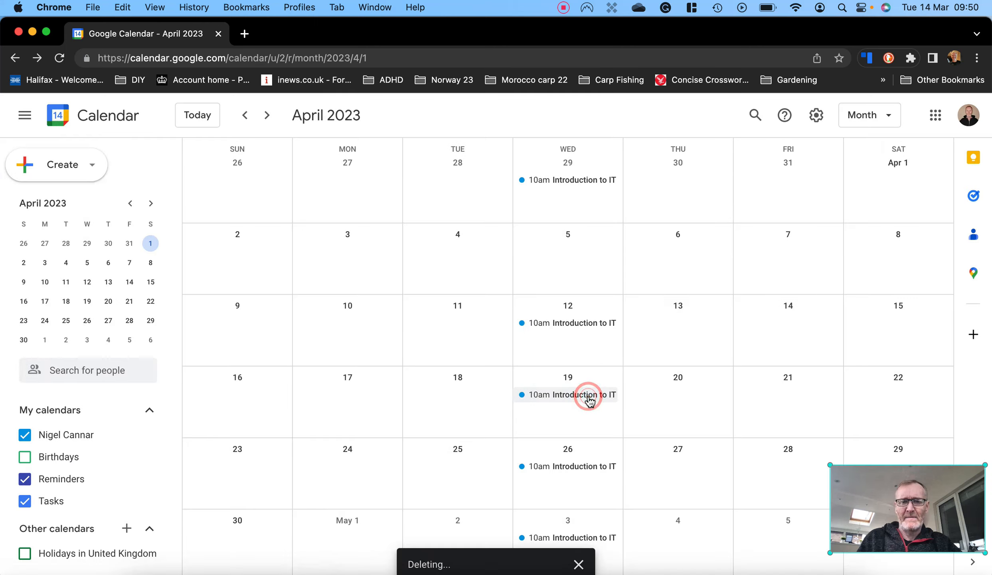
pyautogui.click(583, 324)
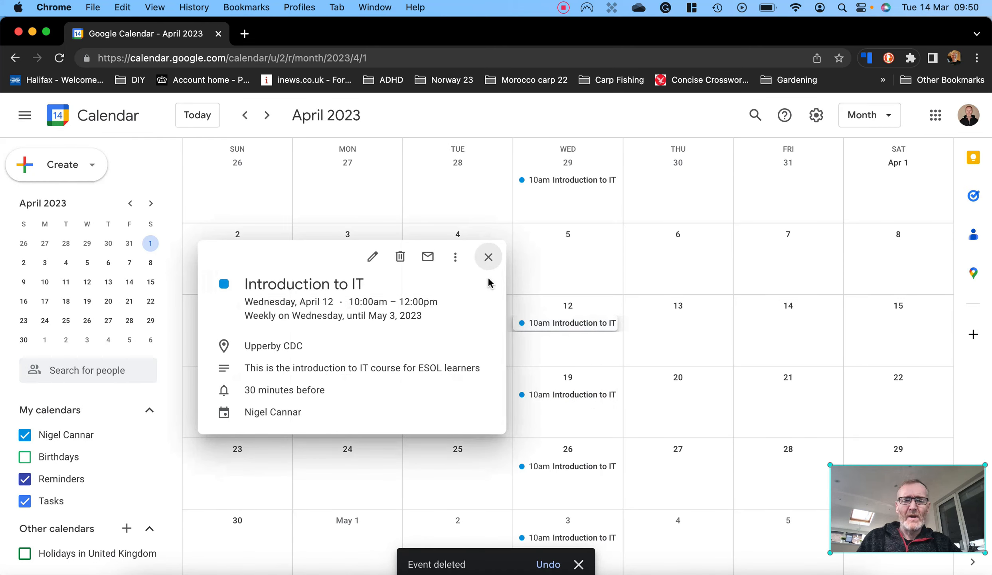
pyautogui.click(400, 256)
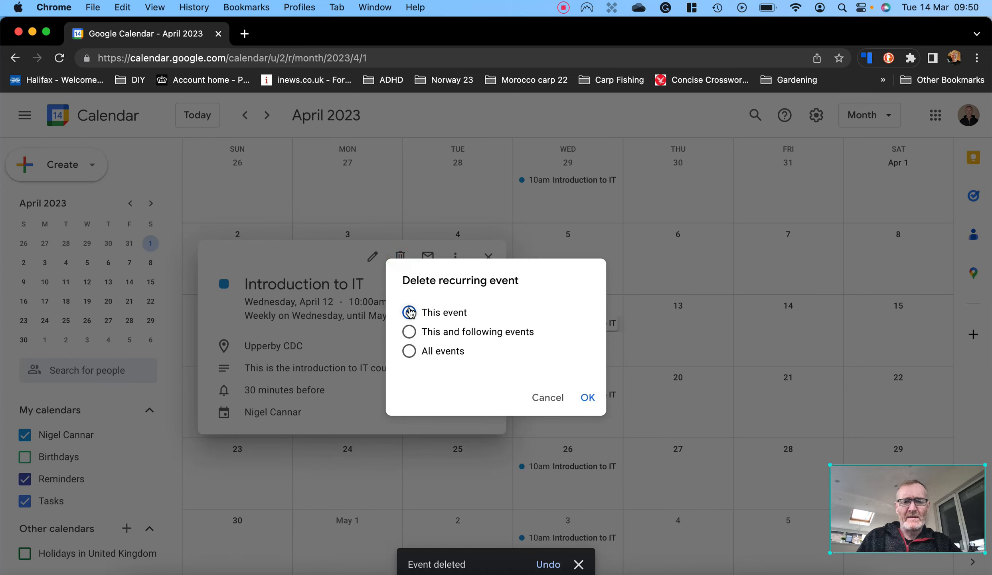
pyautogui.click(587, 397)
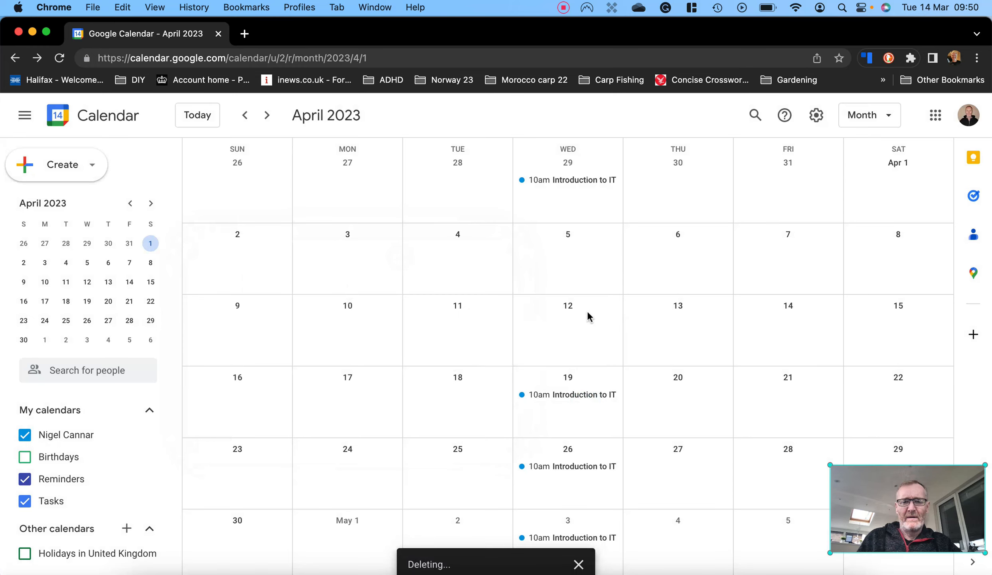
# - Recolor the March 1, 2023 Introduction to IT event to Tomato and save it for this and following events
pyautogui.click(245, 115)
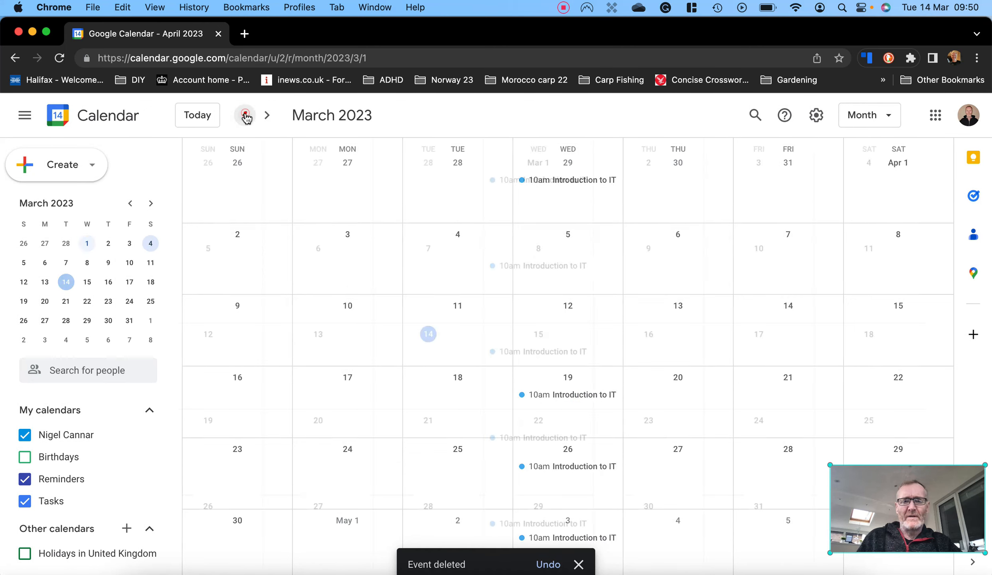
pyautogui.doubleClick(567, 179)
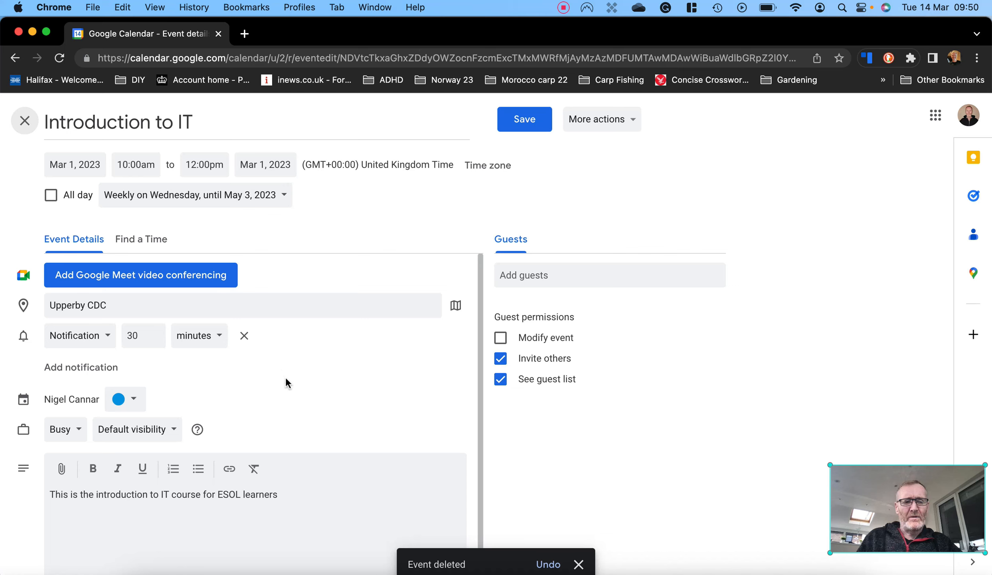
pyautogui.click(133, 399)
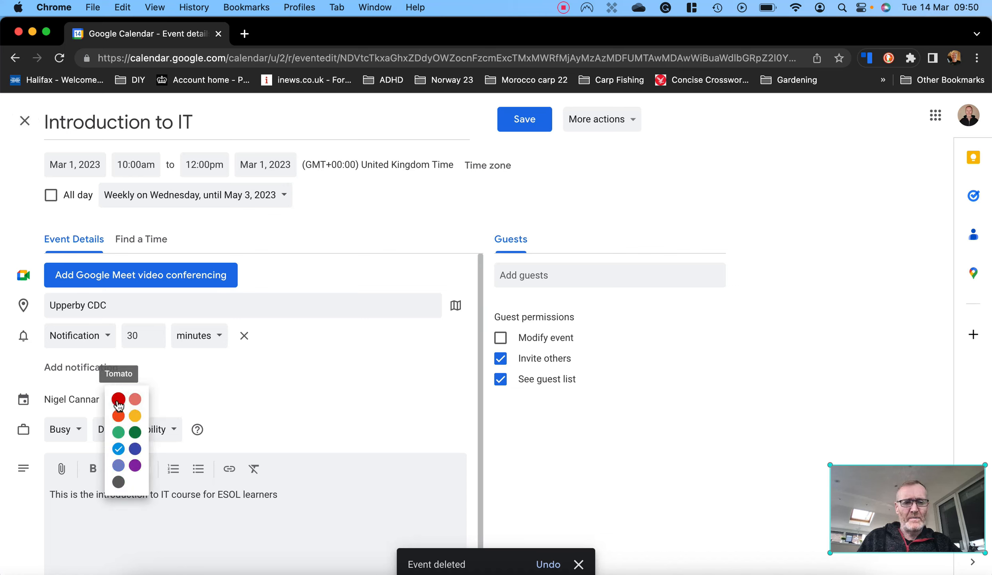
pyautogui.click(125, 399)
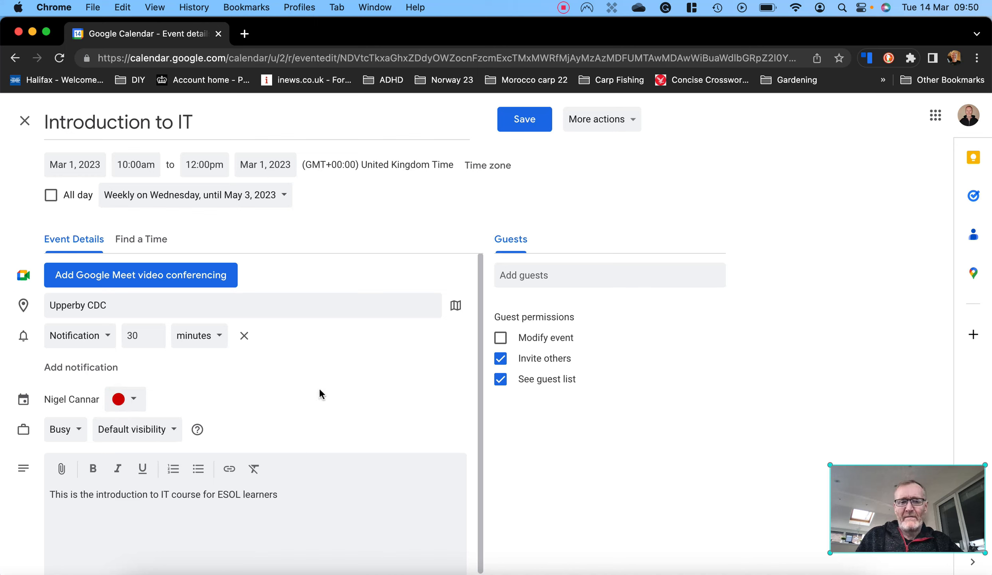
pyautogui.click(527, 125)
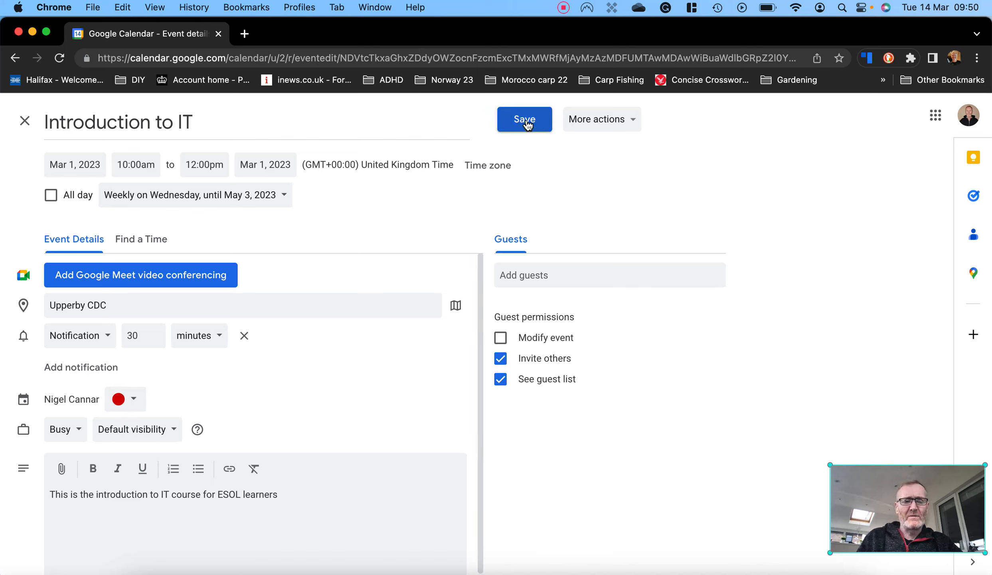
pyautogui.click(527, 125)
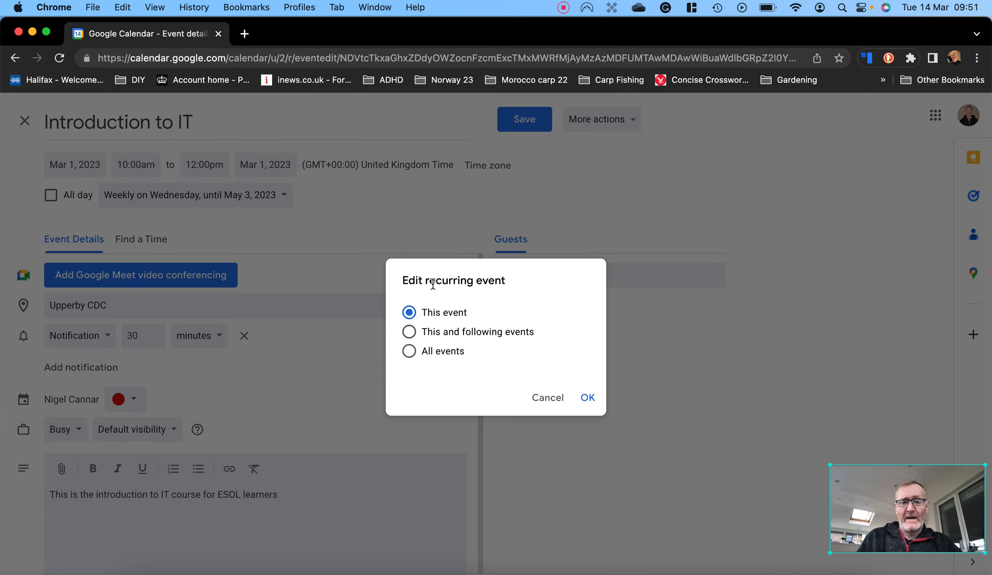
pyautogui.click(410, 333)
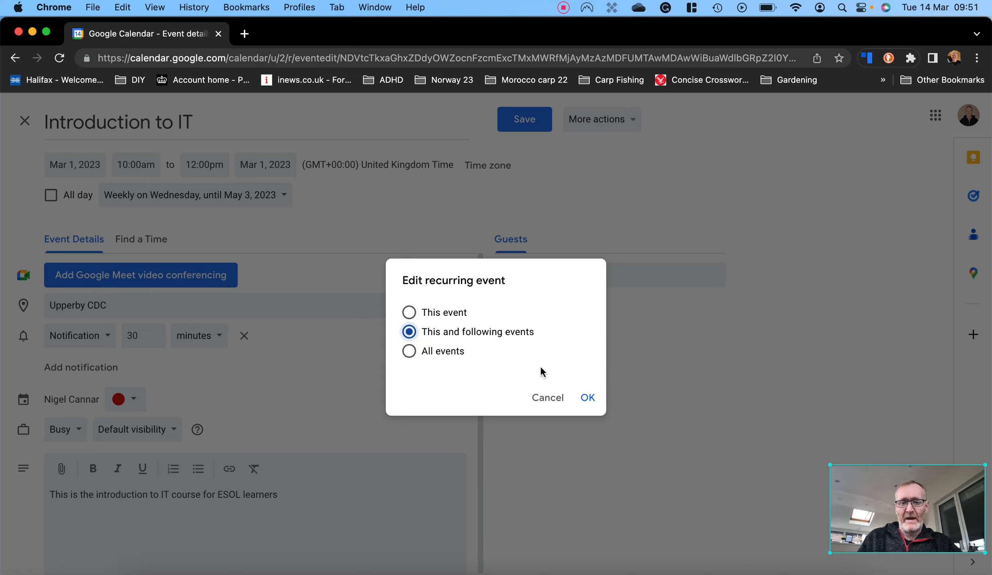
pyautogui.click(587, 398)
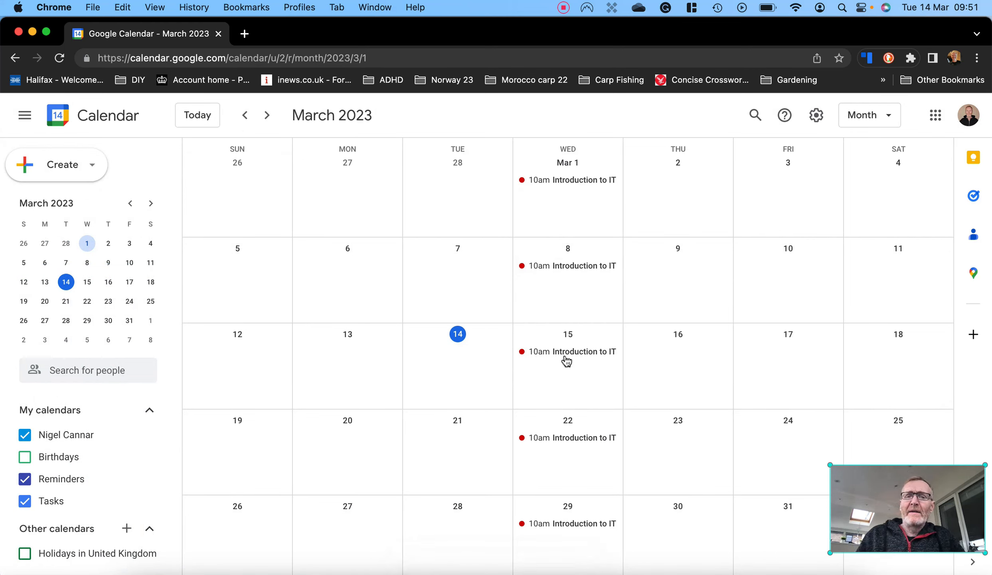
# - Open the March 1 Introduction to IT event, look at its notification type options, and save the event
pyautogui.doubleClick(575, 181)
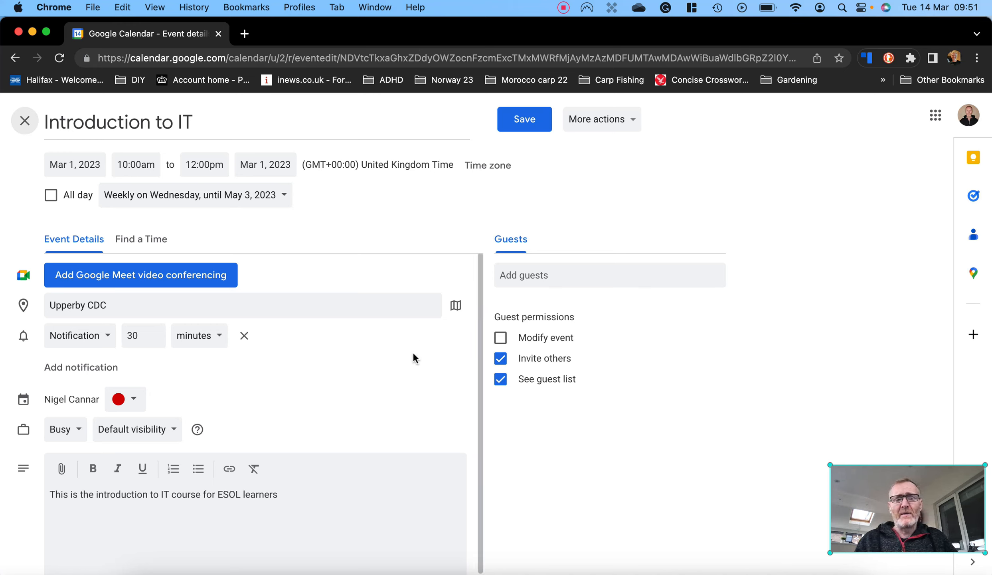
pyautogui.click(105, 335)
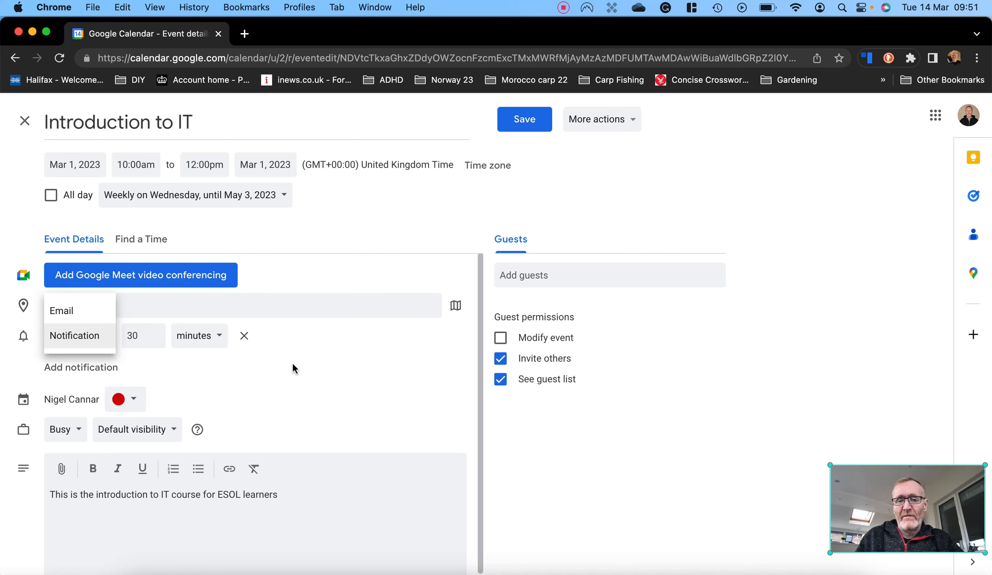
pyautogui.click(349, 368)
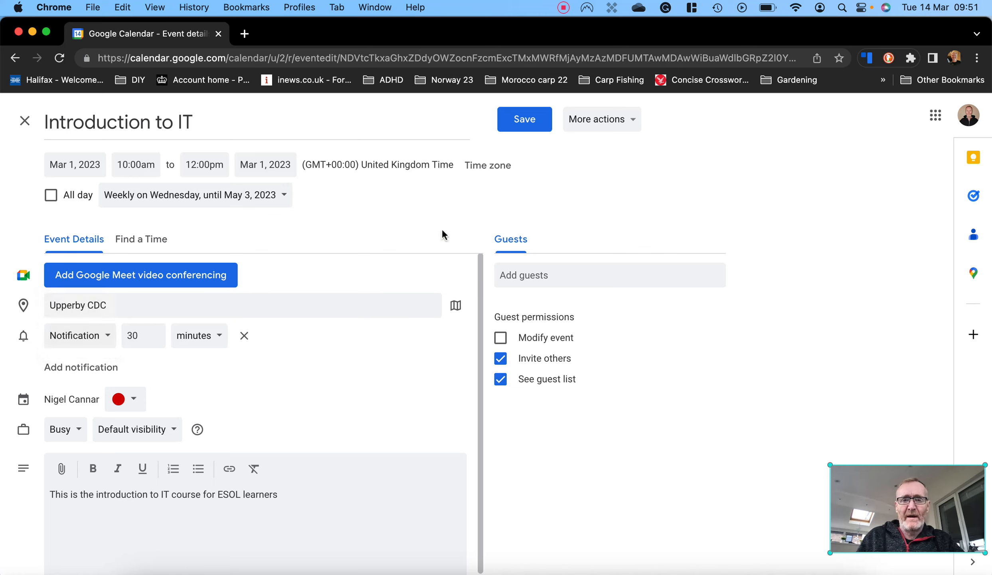
pyautogui.click(526, 121)
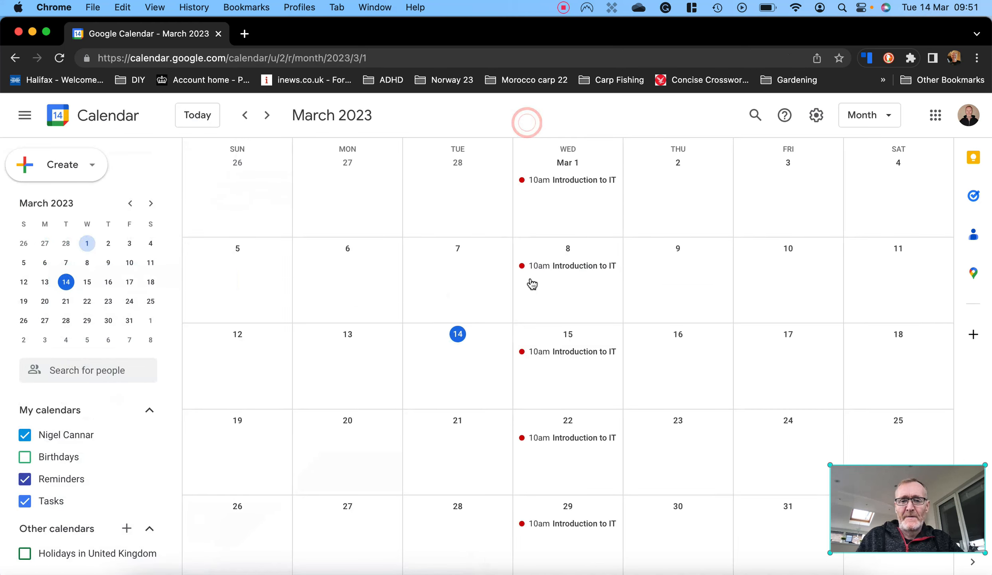